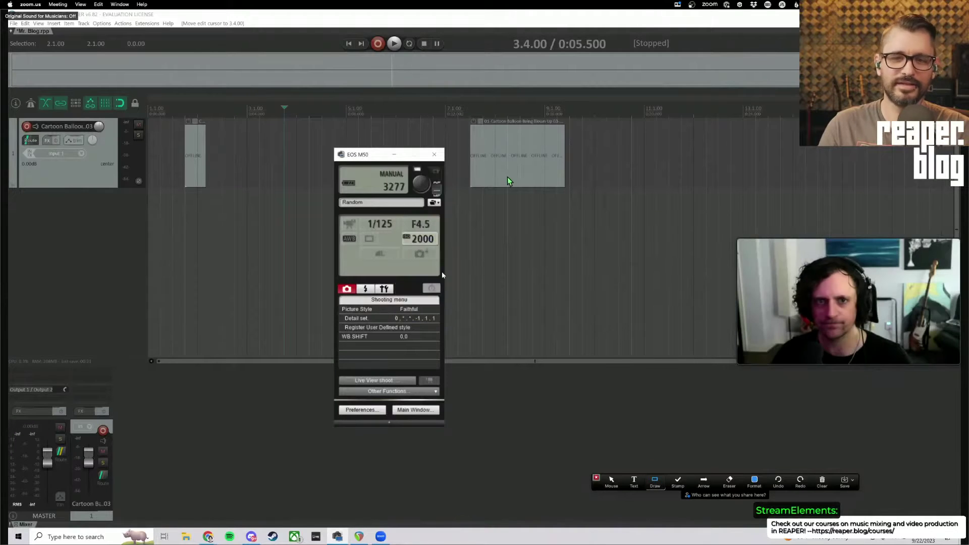
Dismiss the EOS M50 camera-control panel and place the edit cursor in empty track area
{"action": "left_click", "coordinate": [464, 171]}
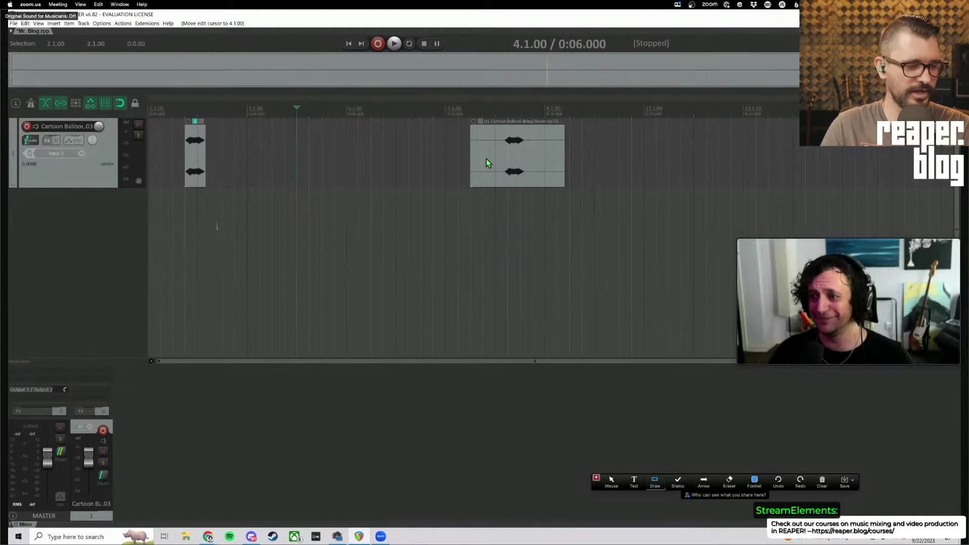
{"action": "left_click", "coordinate": [221, 235]}
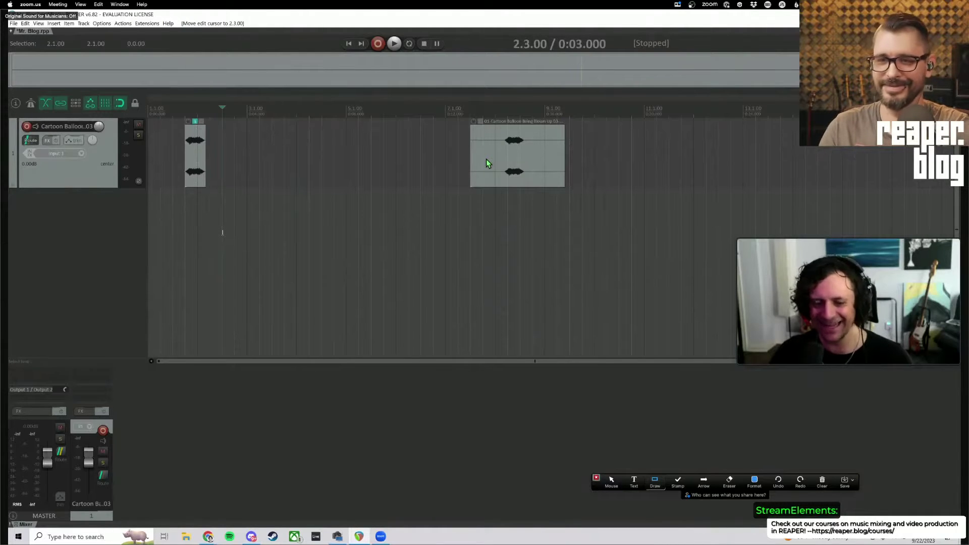
Switch away with Alt+Tab and back so the media items go grey and show OFFLINE
{"action": "key", "text": "alt+Tab"}
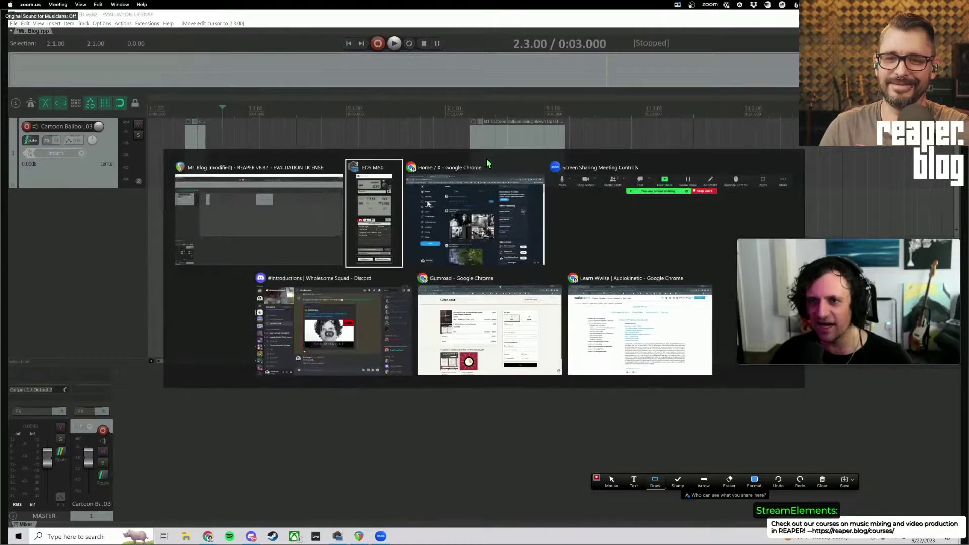
{"action": "key", "text": "Escape"}
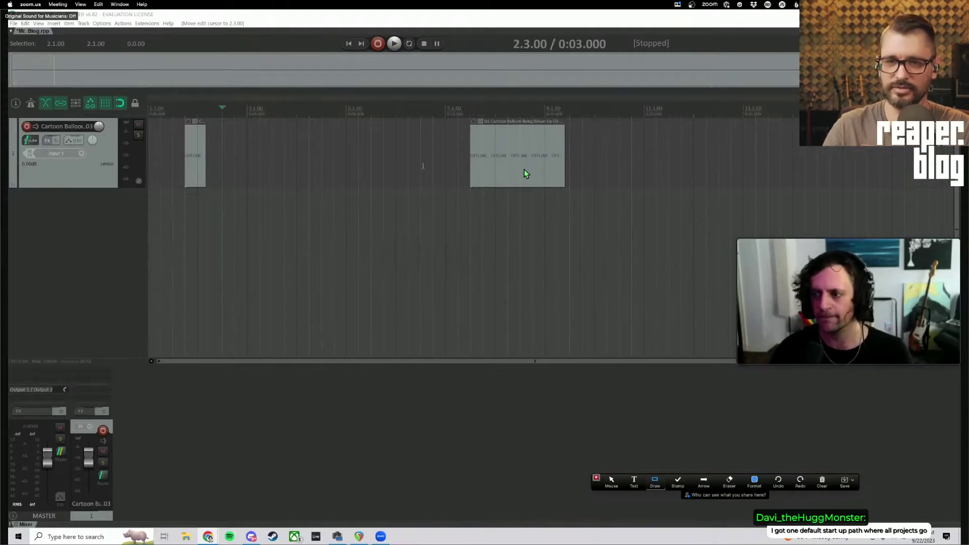
Refocus REAPER so waveforms return, then bring up Preferences (Ctrl+P) on the Paths page
{"action": "left_click", "coordinate": [255, 227]}
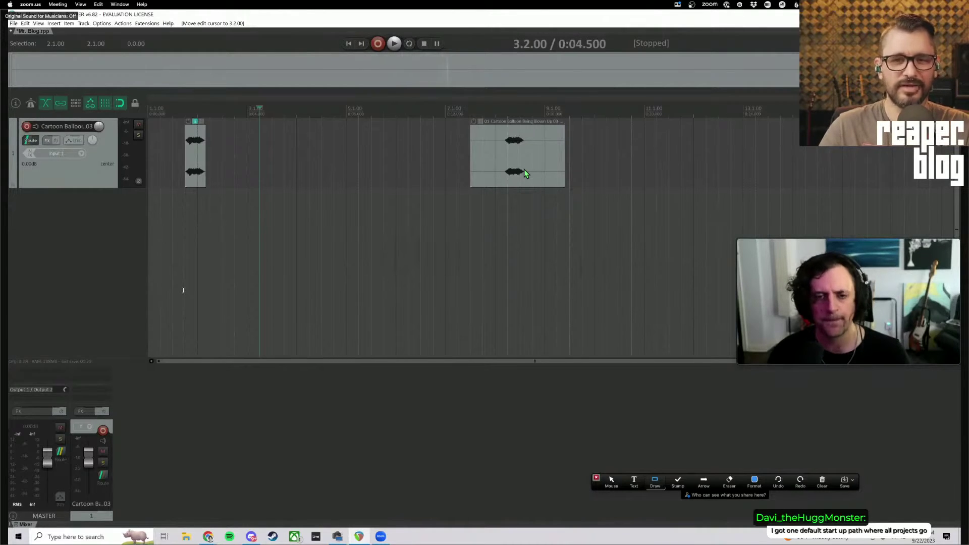
{"action": "key", "text": "alt+Tab"}
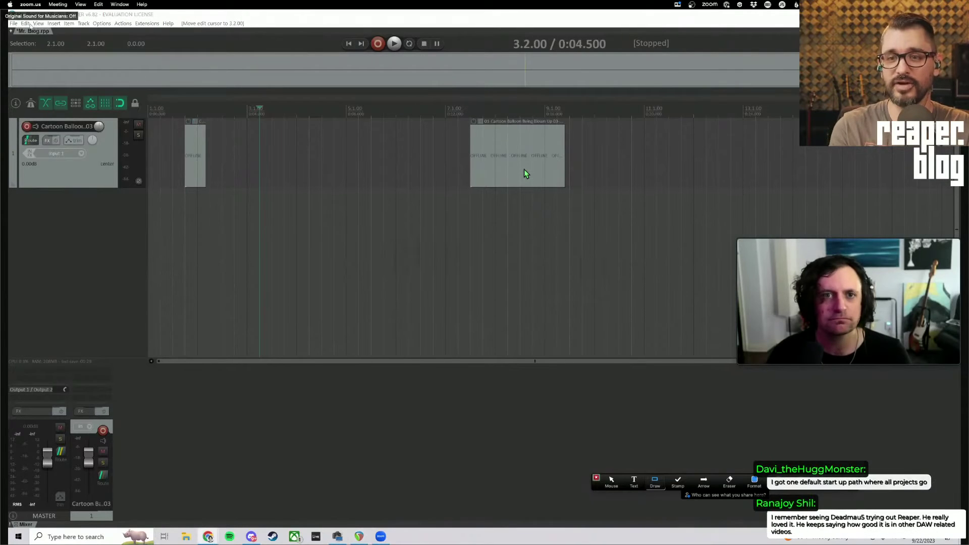
{"action": "key", "text": "ctrl+p"}
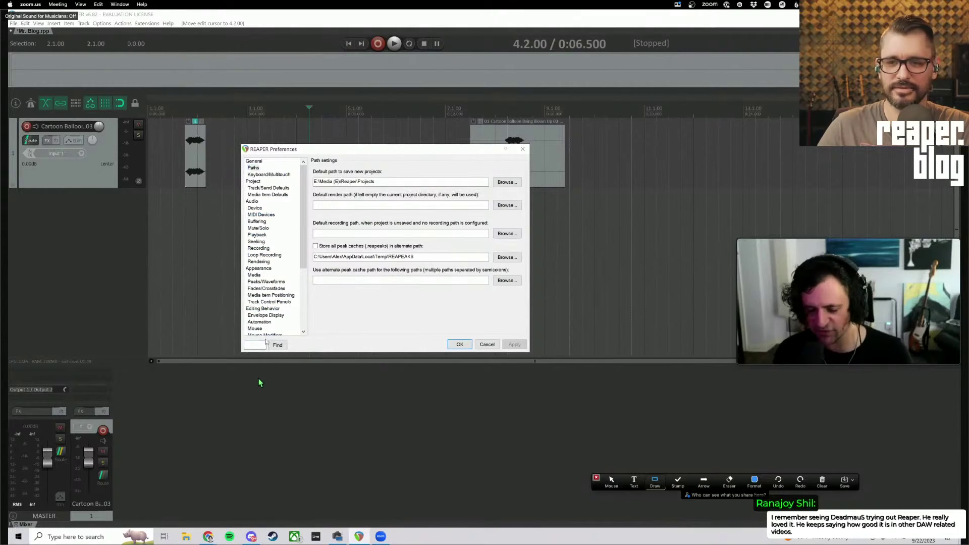
{"action": "type", "text": "offline"}
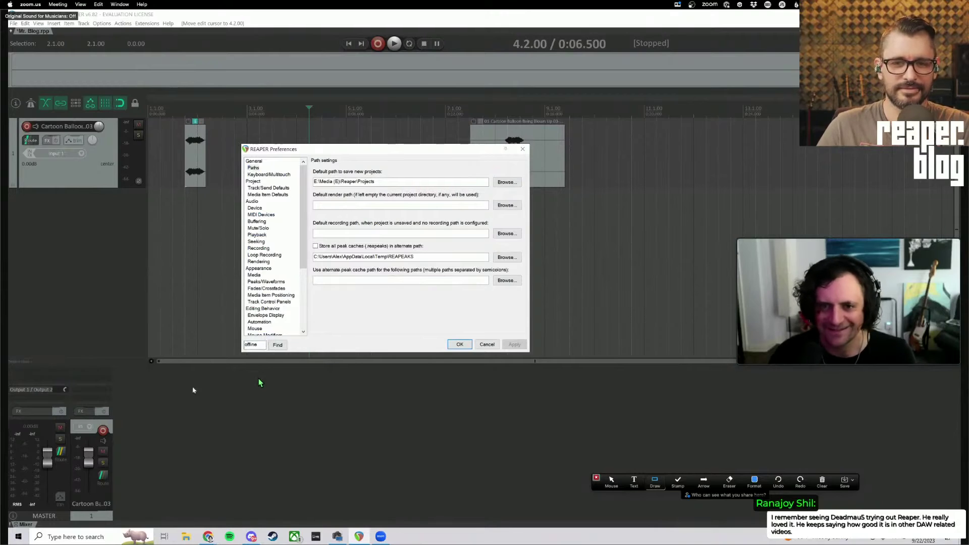
Search Preferences for 'offline', landing on the Rendering settings page
{"action": "key", "text": "Return"}
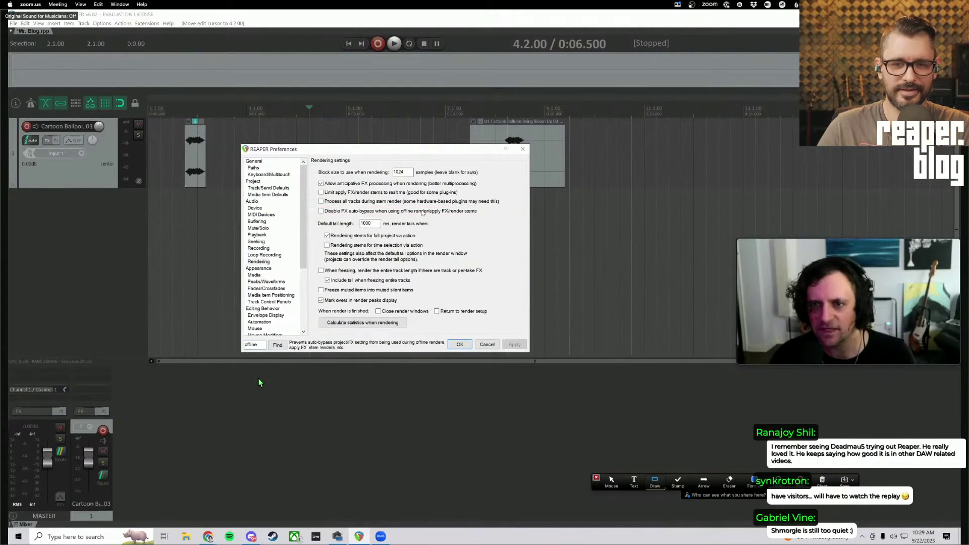
Find the next 'offline' match to reach the Media settings' offline-when-inactive option
{"action": "left_click", "coordinate": [279, 346]}
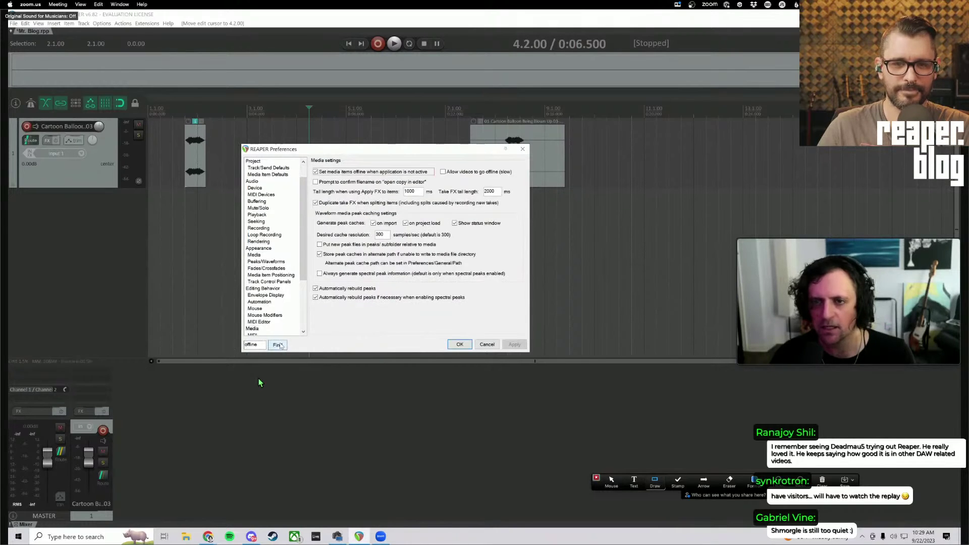